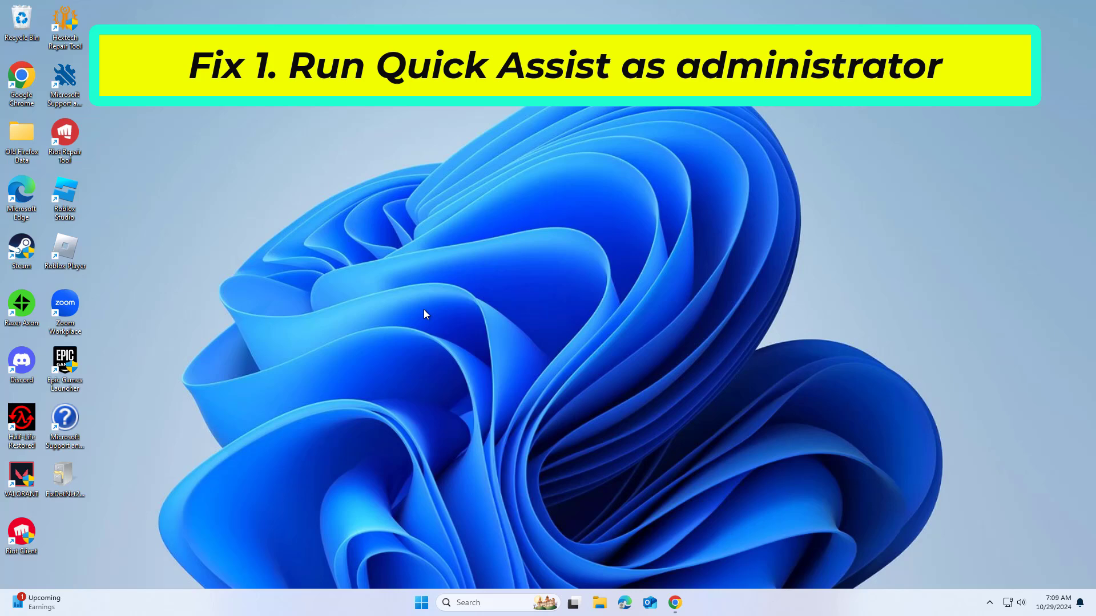
# Step: Search for 'quick' and bring up the Quick Assist result's menu showing Run as administrator
pyautogui.click(497, 608)
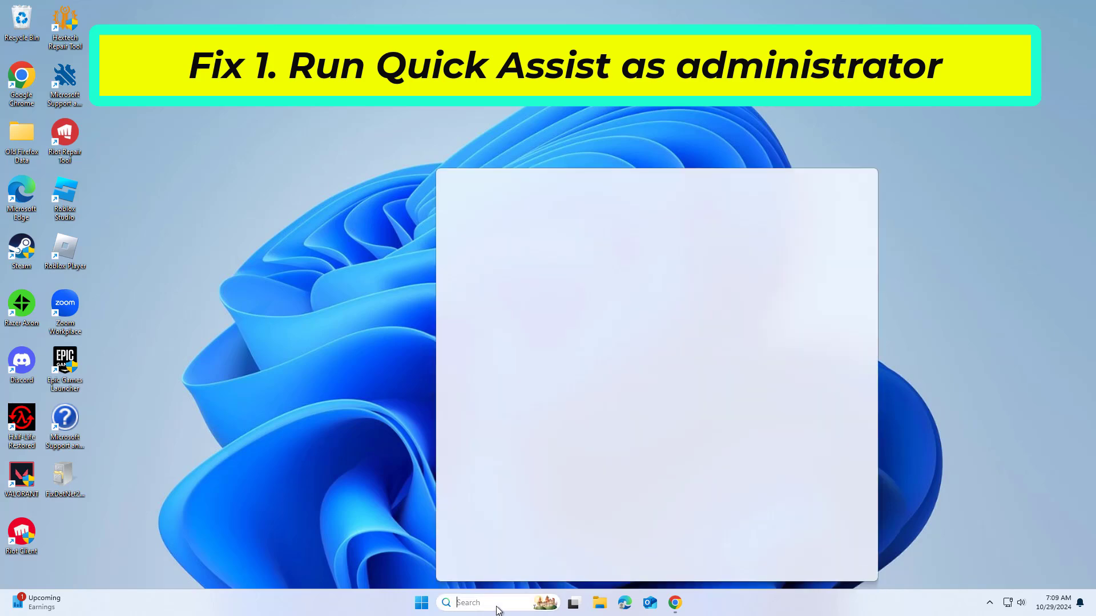
pyautogui.write('qui')
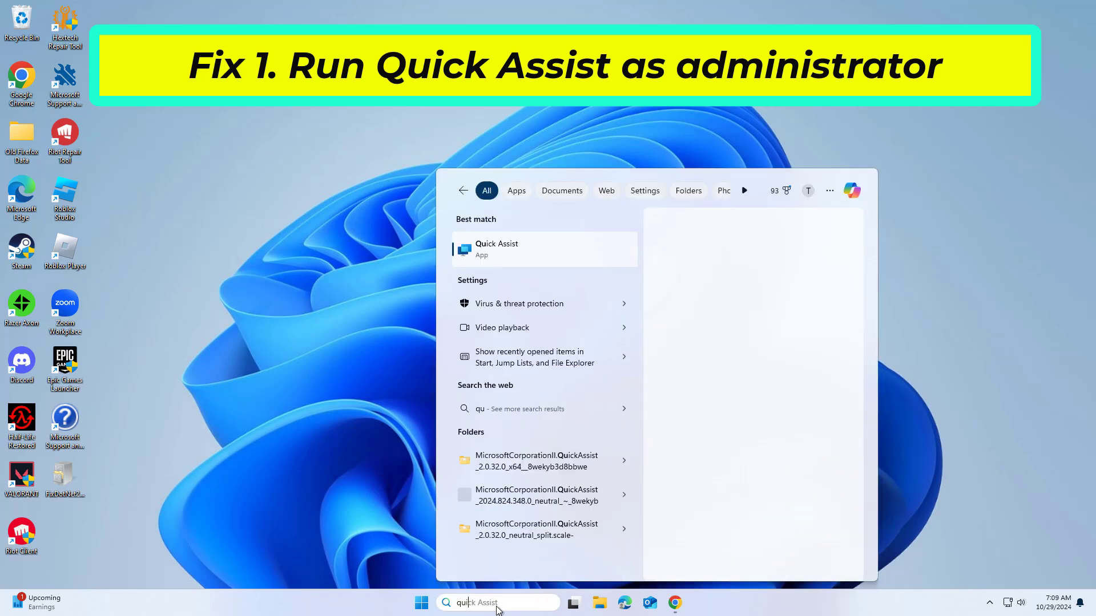
pyautogui.write('ck')
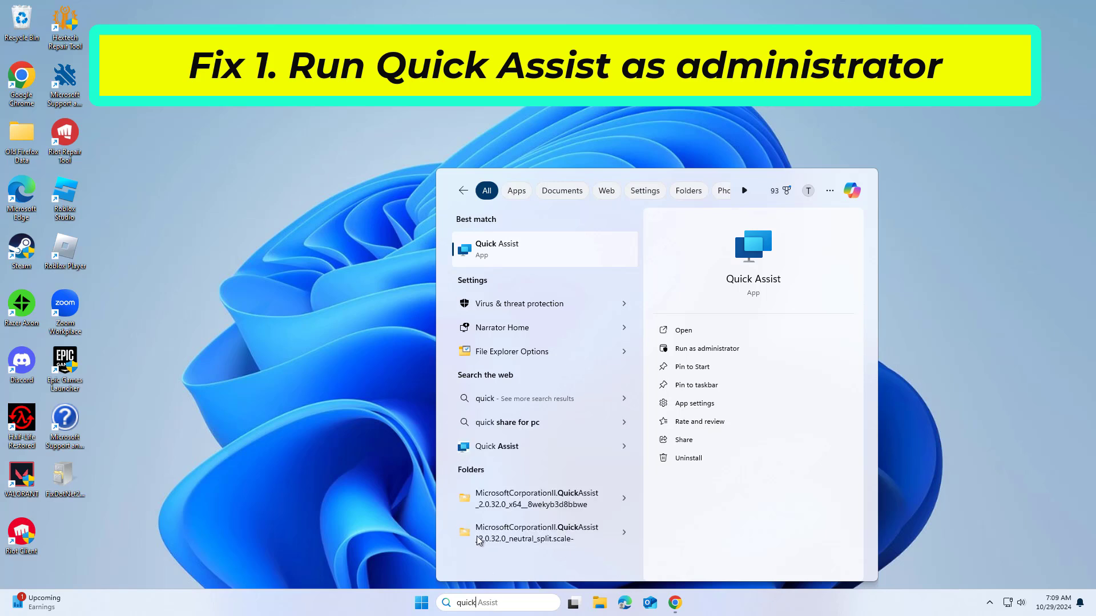
pyautogui.rightClick(508, 249)
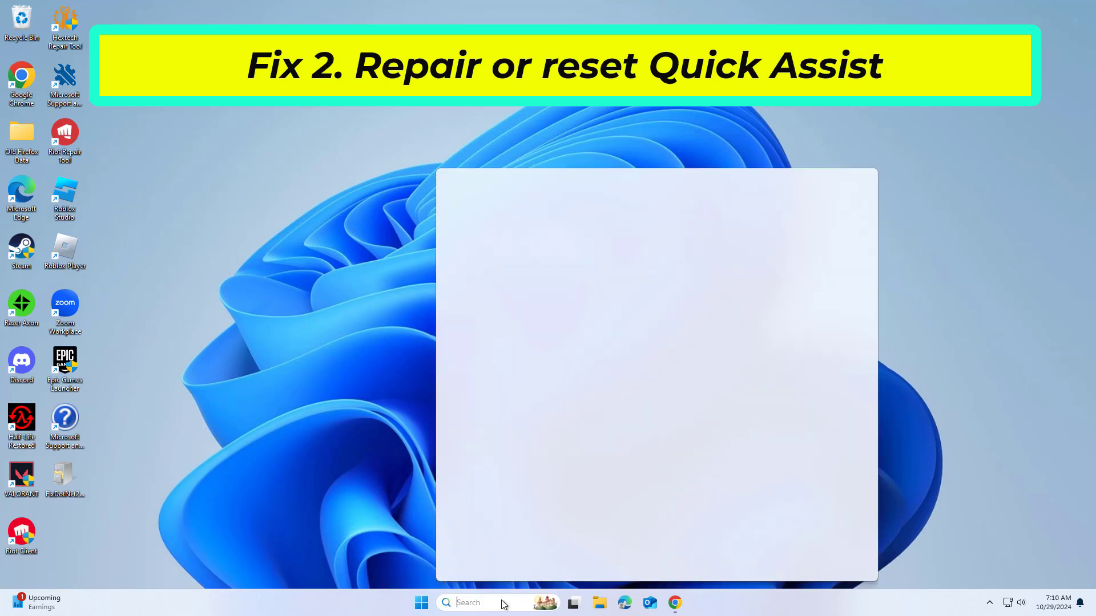
# Step: Search 'quick' and open App settings for the Quick Assist result
pyautogui.write('quic')
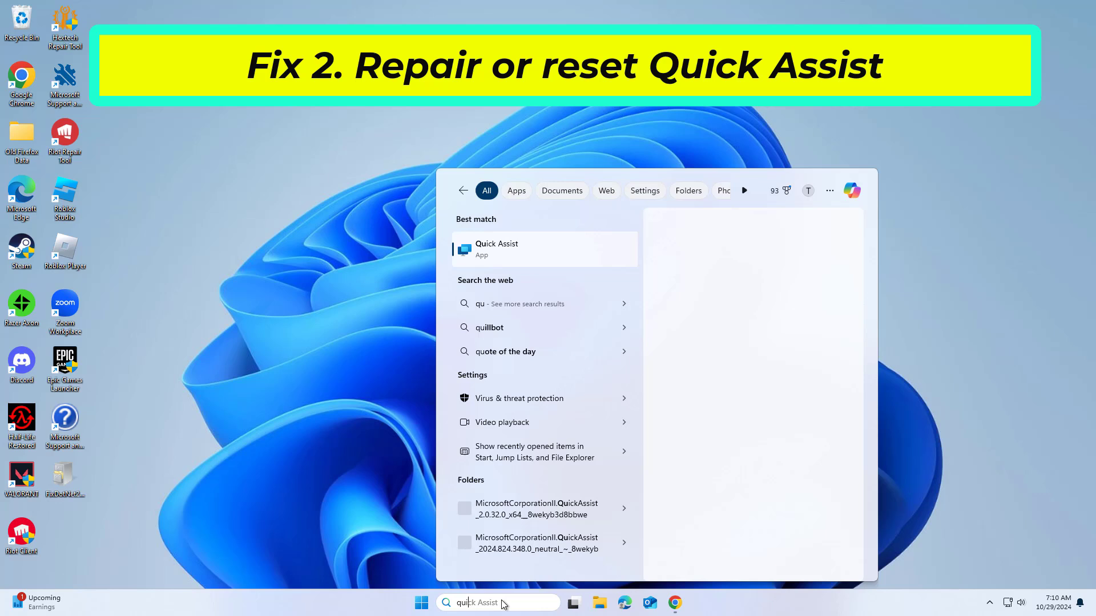
pyautogui.write('k')
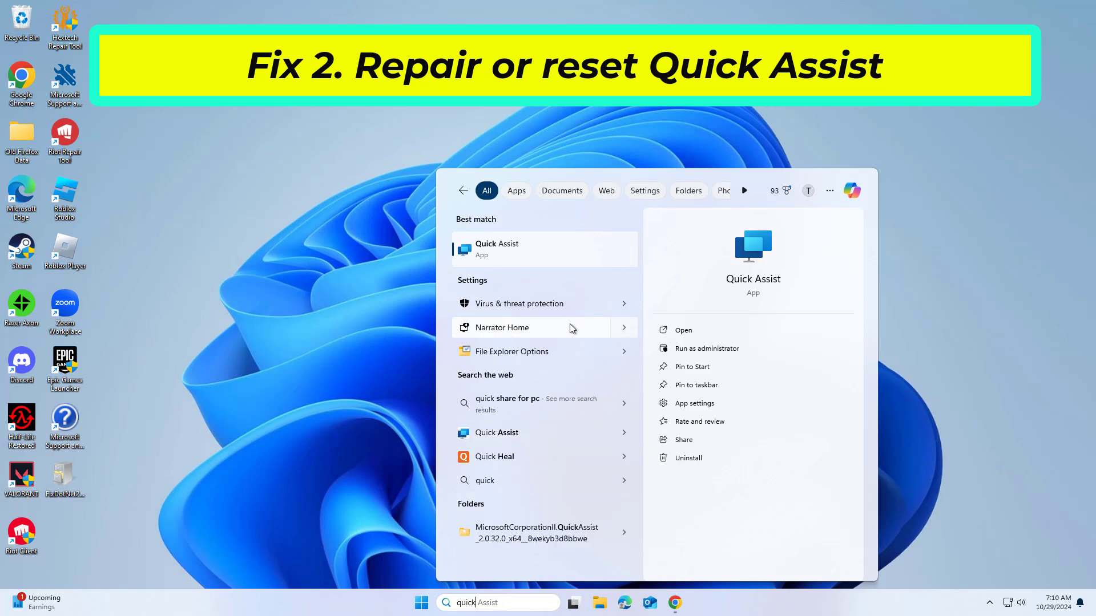
pyautogui.rightClick(539, 247)
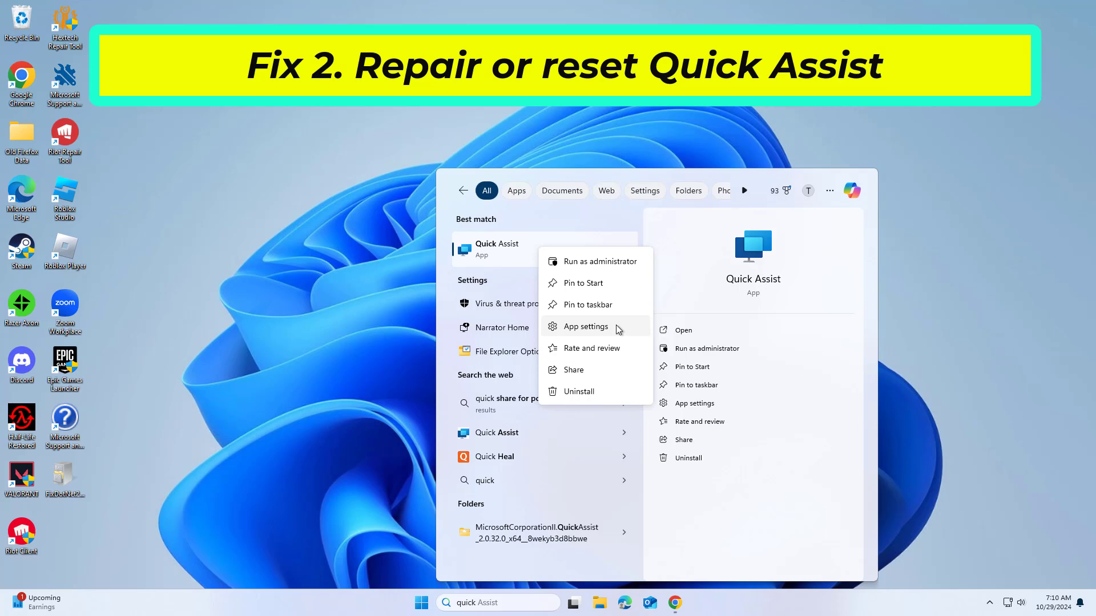
pyautogui.click(563, 327)
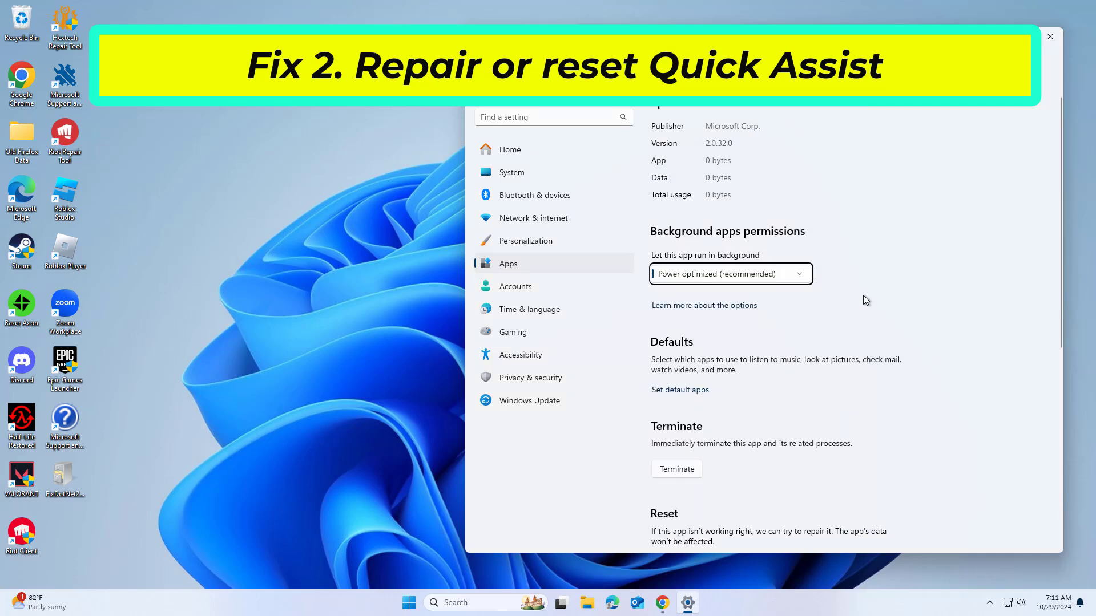
# Step: Repair the Quick Assist app from its settings page
pyautogui.scroll(-3, 863, 296)
pyautogui.scroll(-1, 866, 300)
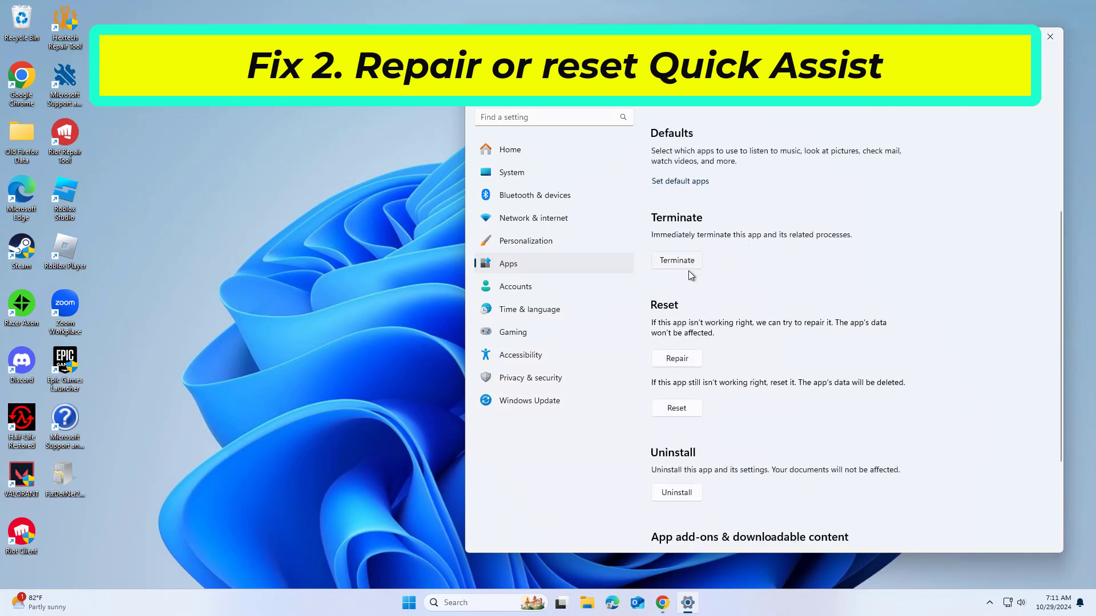
pyautogui.click(675, 360)
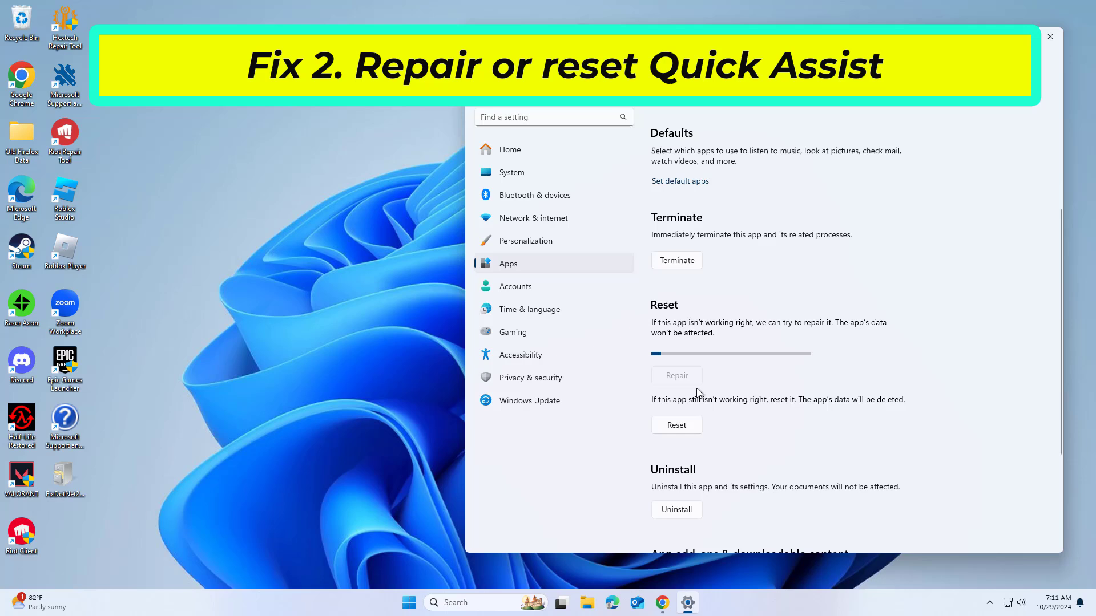
# Step: Reset Quick Assist, confirming the reset, and close Settings
pyautogui.scroll(-3, 696, 389)
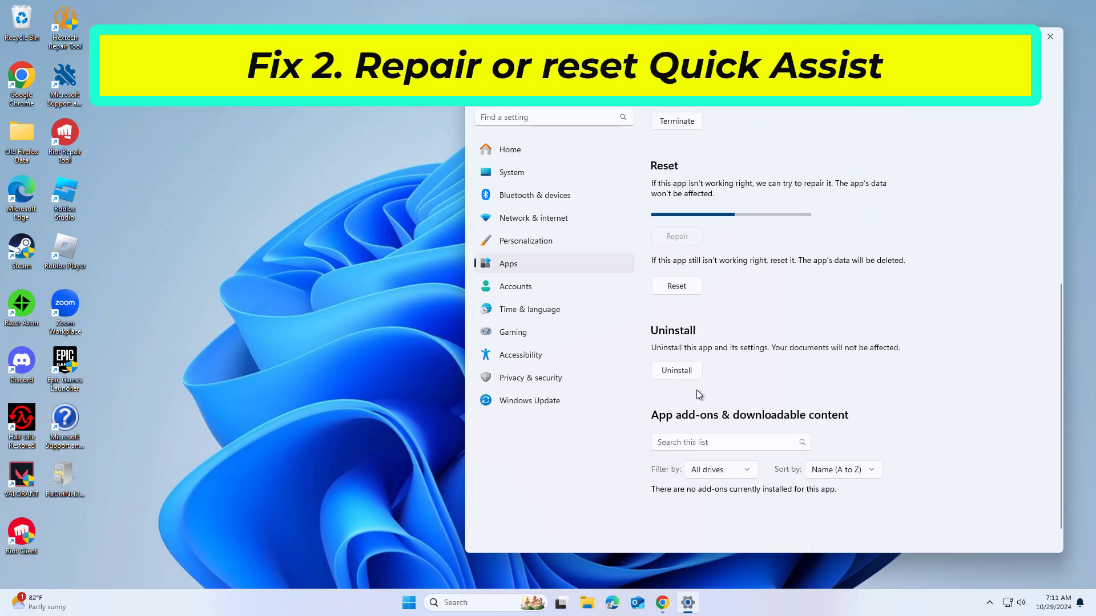
pyautogui.click(682, 274)
pyautogui.click(736, 240)
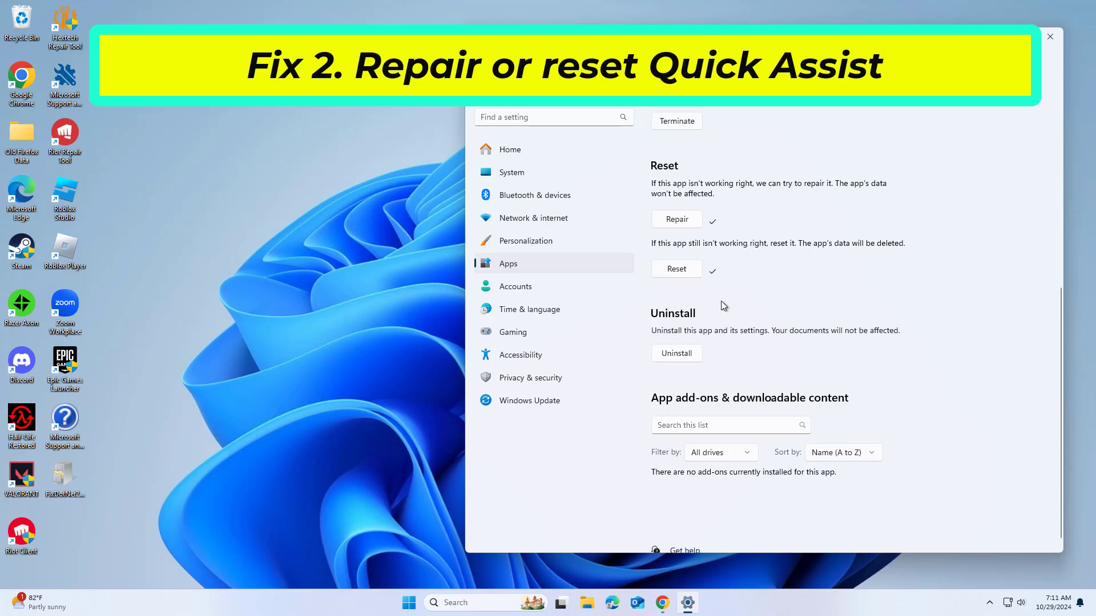
pyautogui.click(1050, 37)
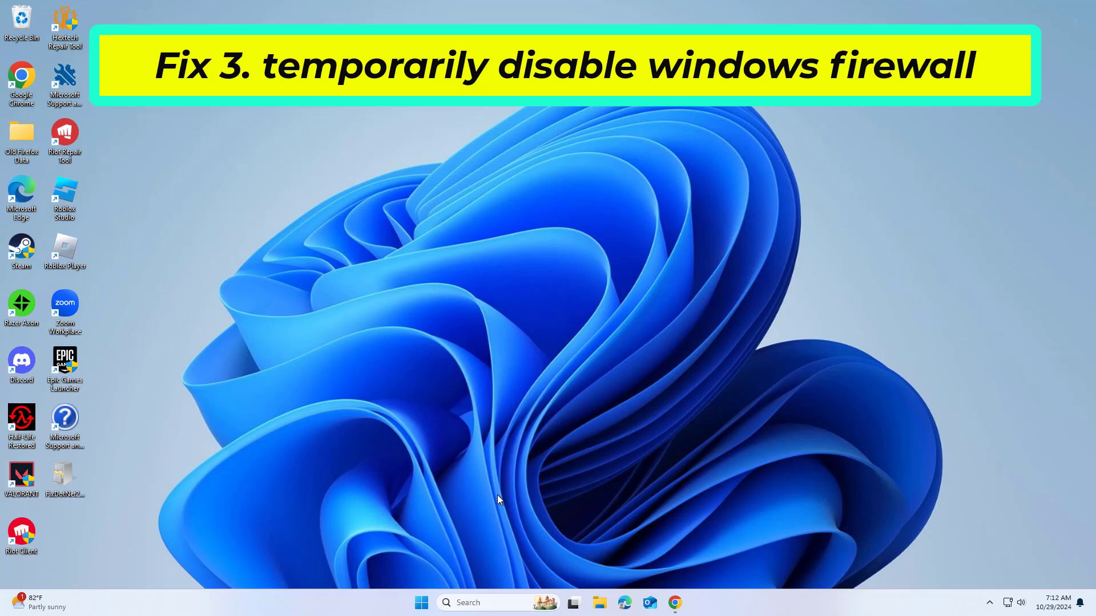
# Step: Search 'windows firew' to get Windows Defender Firewall as the best match
pyautogui.click(483, 600)
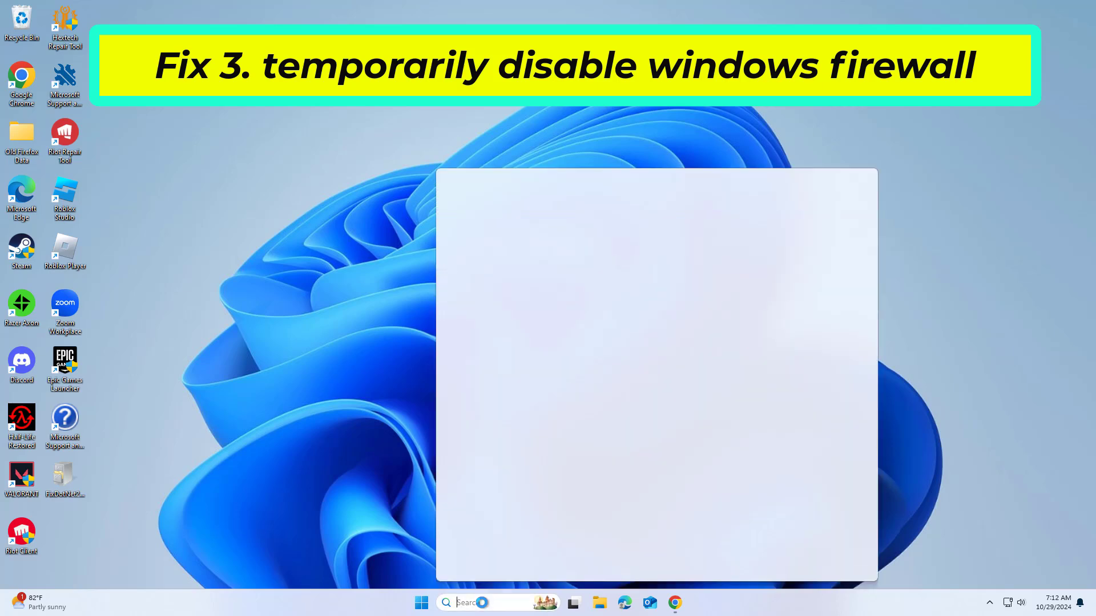
pyautogui.write('wind')
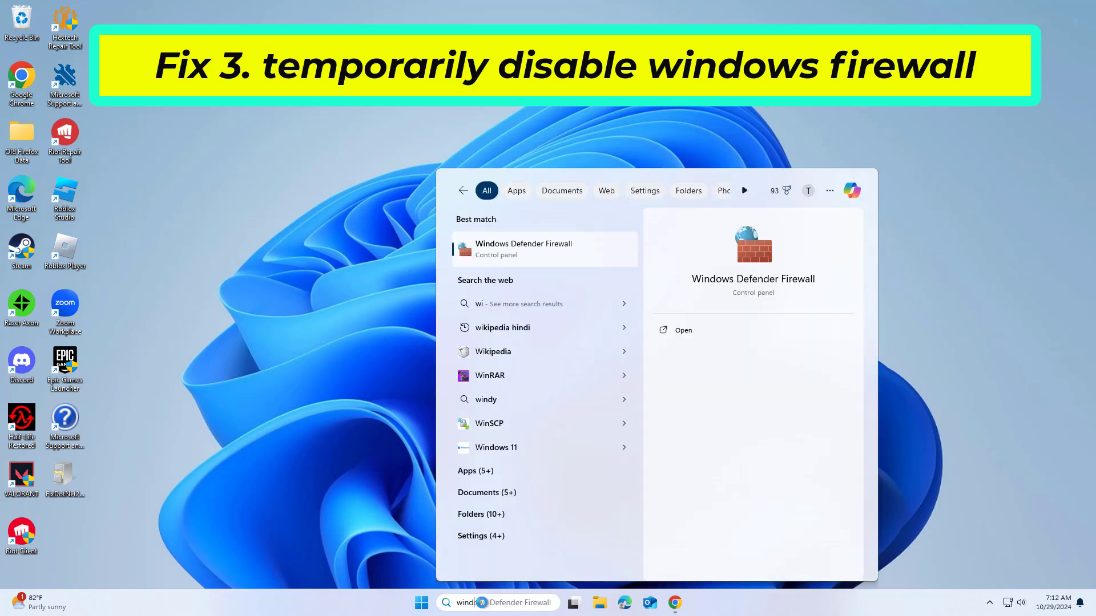
pyautogui.write('ows f')
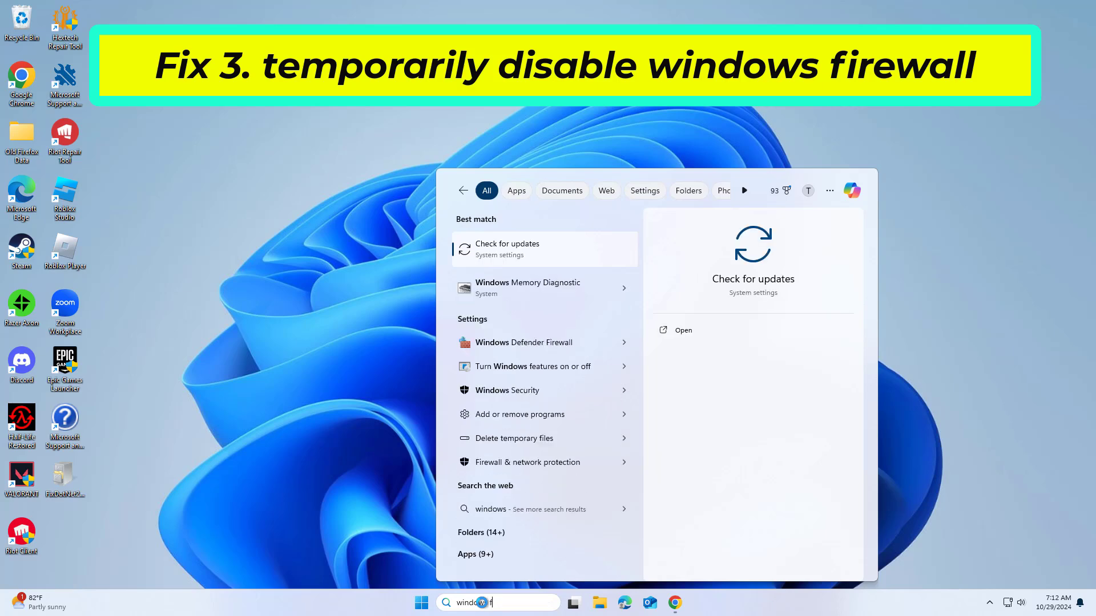
pyautogui.write('irew')
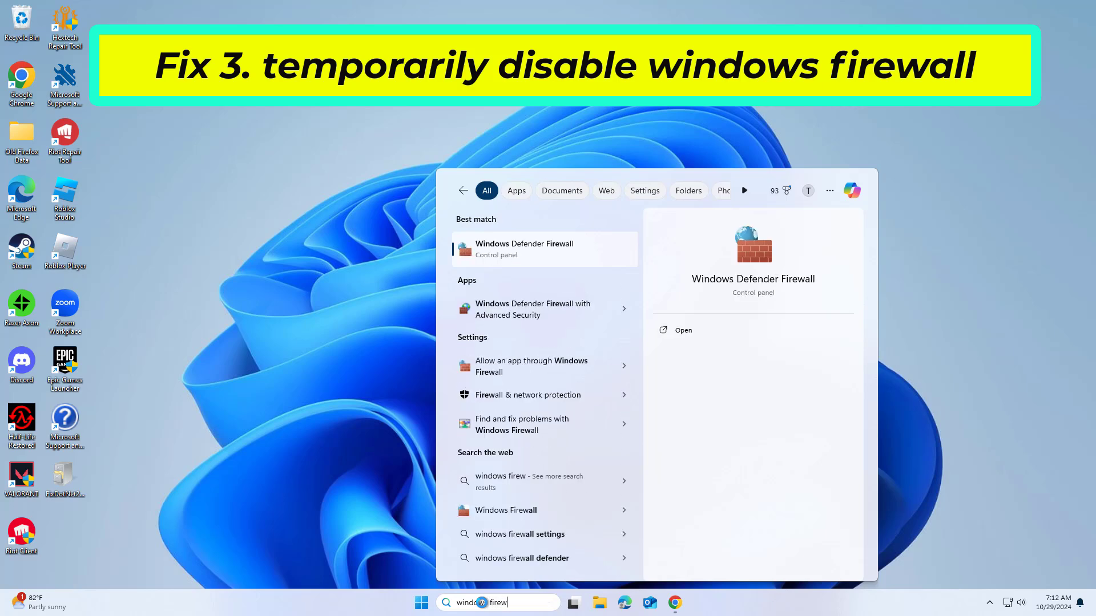
# Step: Turn Windows Defender Firewall off for private and public networks and apply
pyautogui.click(528, 248)
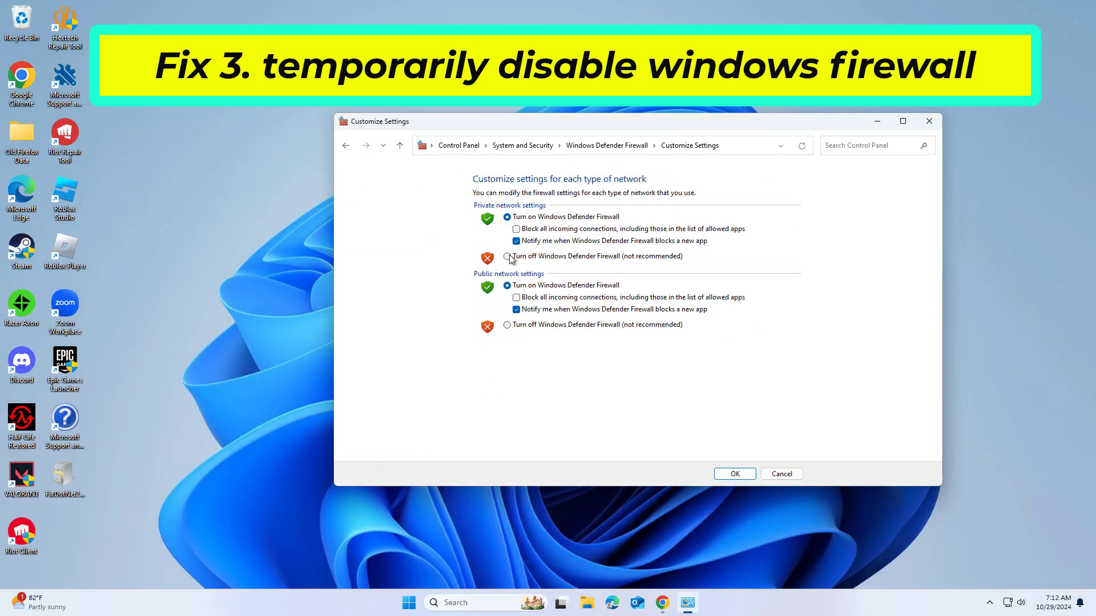
pyautogui.click(509, 257)
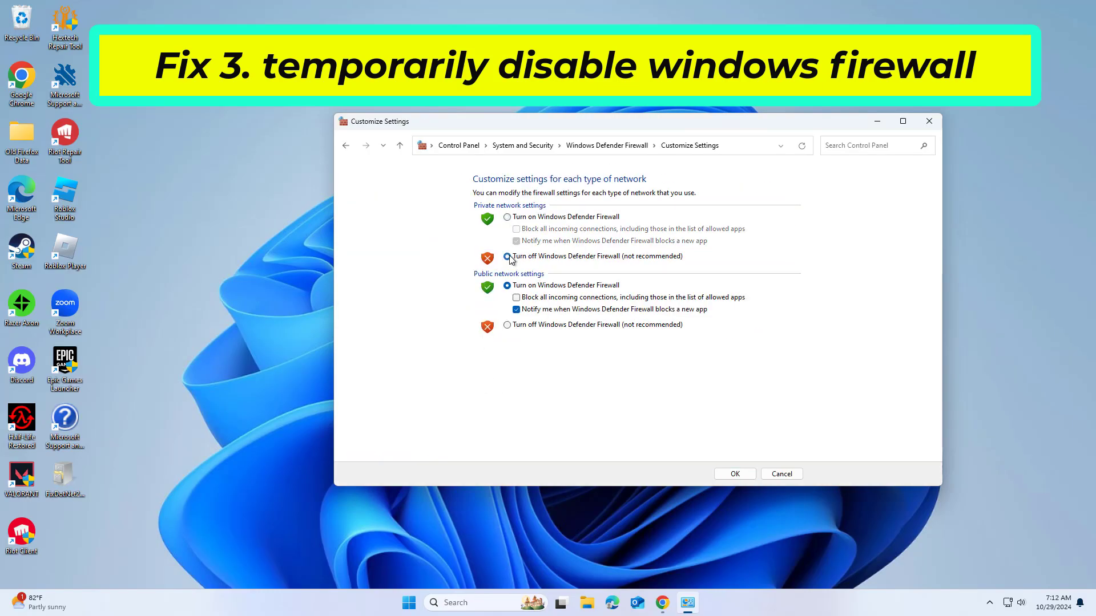
pyautogui.click(509, 325)
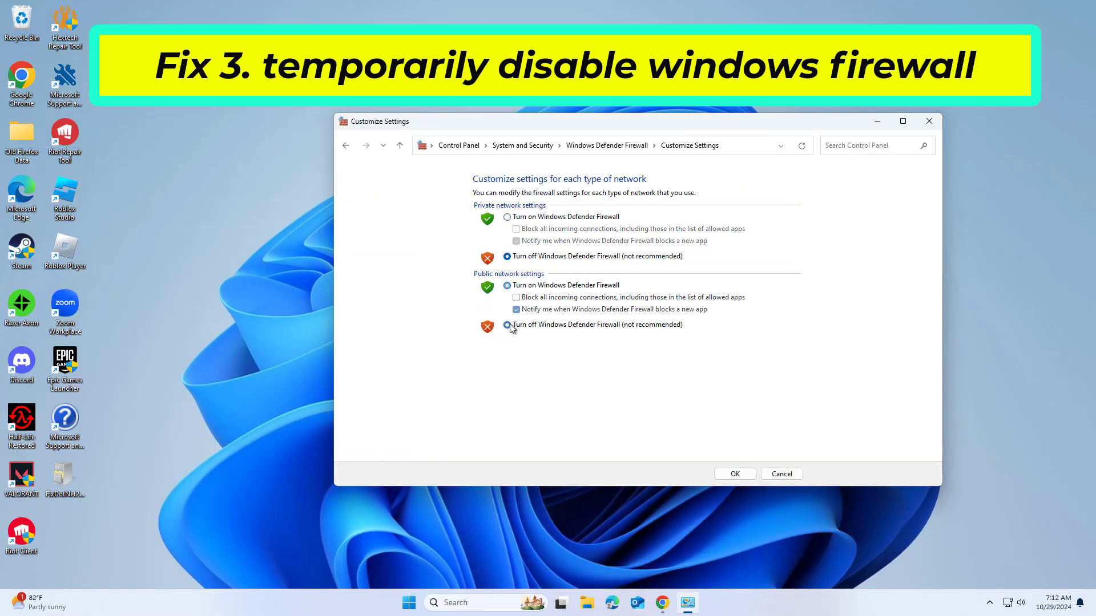
pyautogui.click(739, 478)
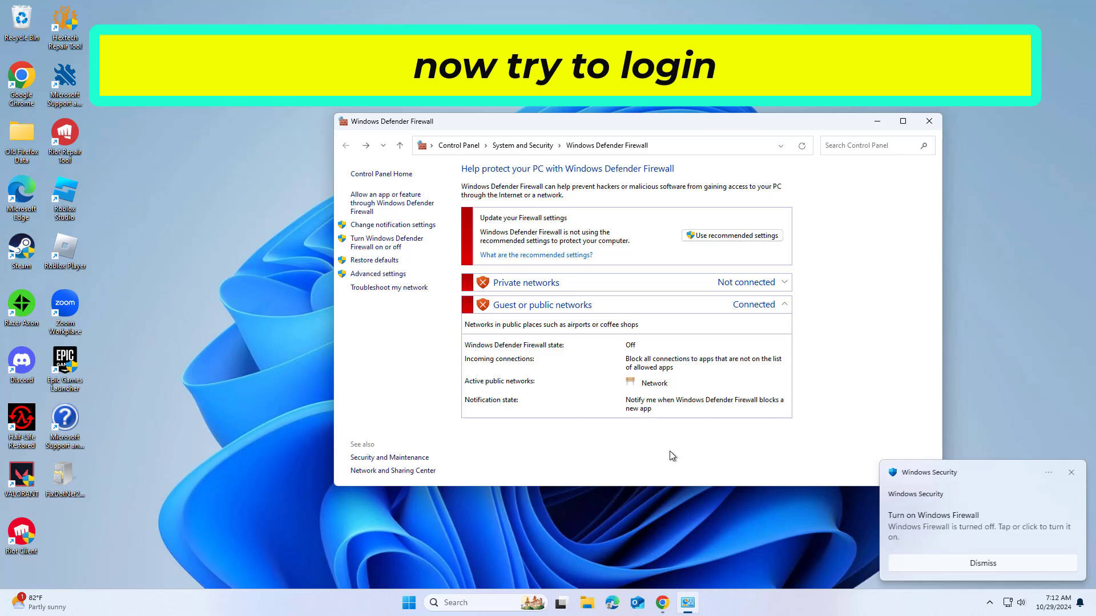
# Step: Turn the firewall back on for private and public networks, apply, and close Control Panel
pyautogui.click(394, 244)
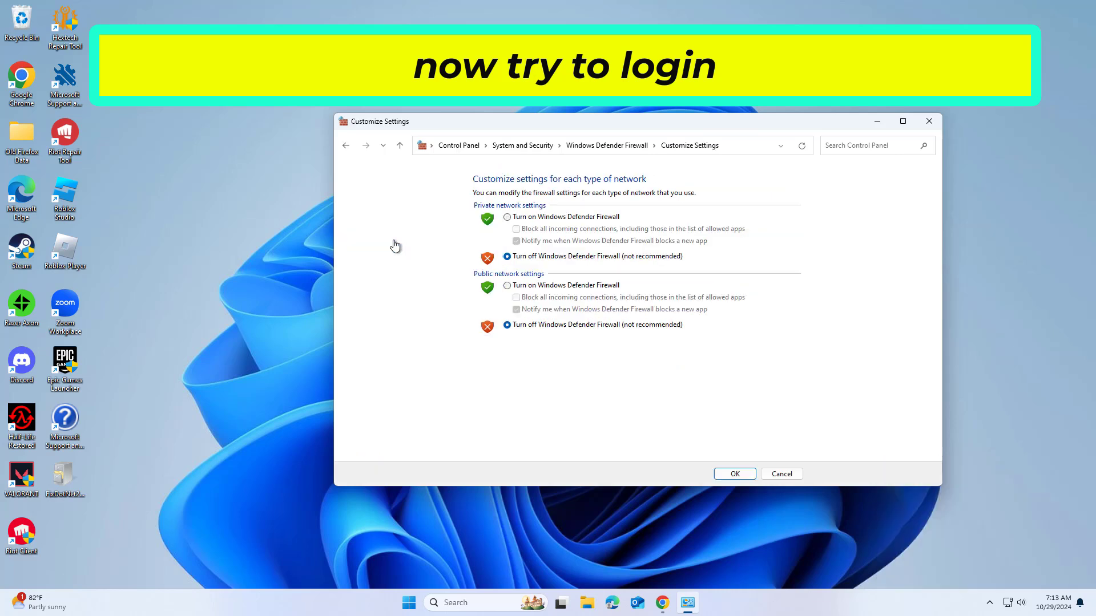
pyautogui.click(507, 218)
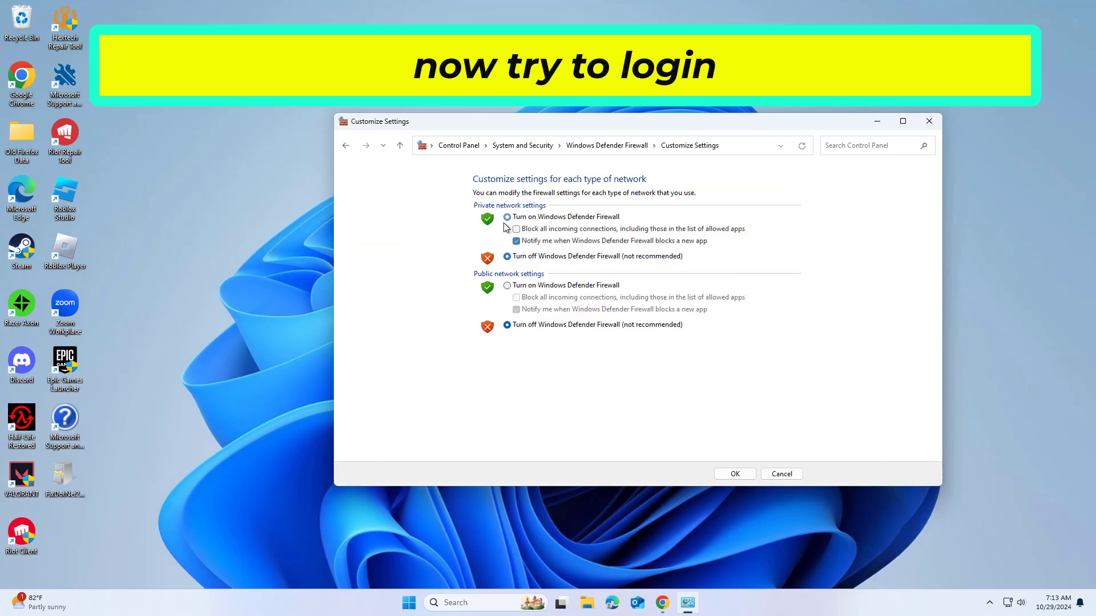
pyautogui.click(507, 286)
pyautogui.click(739, 474)
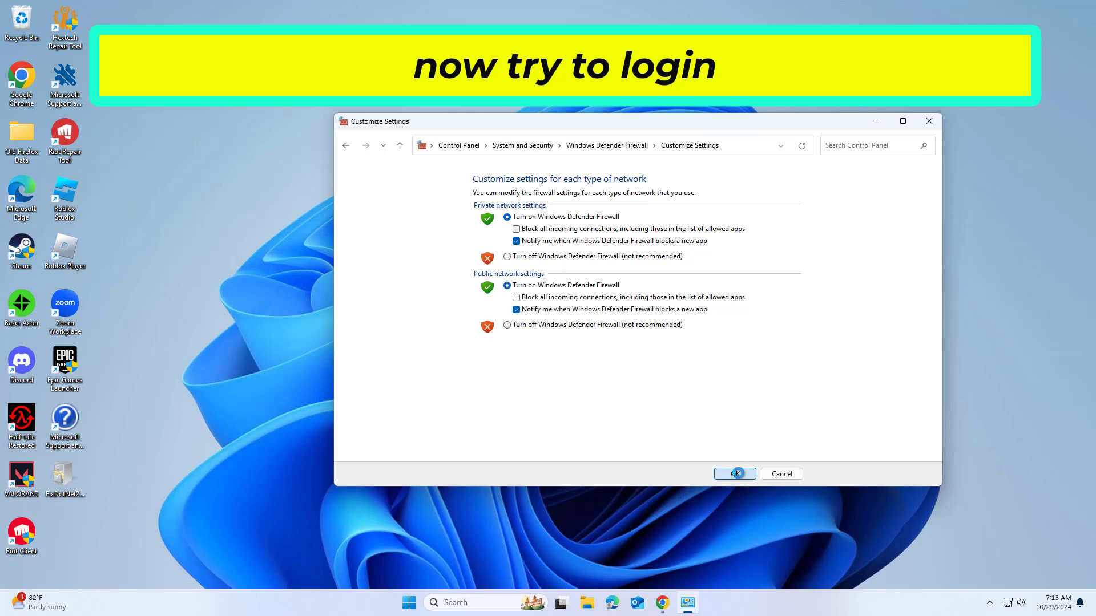
pyautogui.click(935, 122)
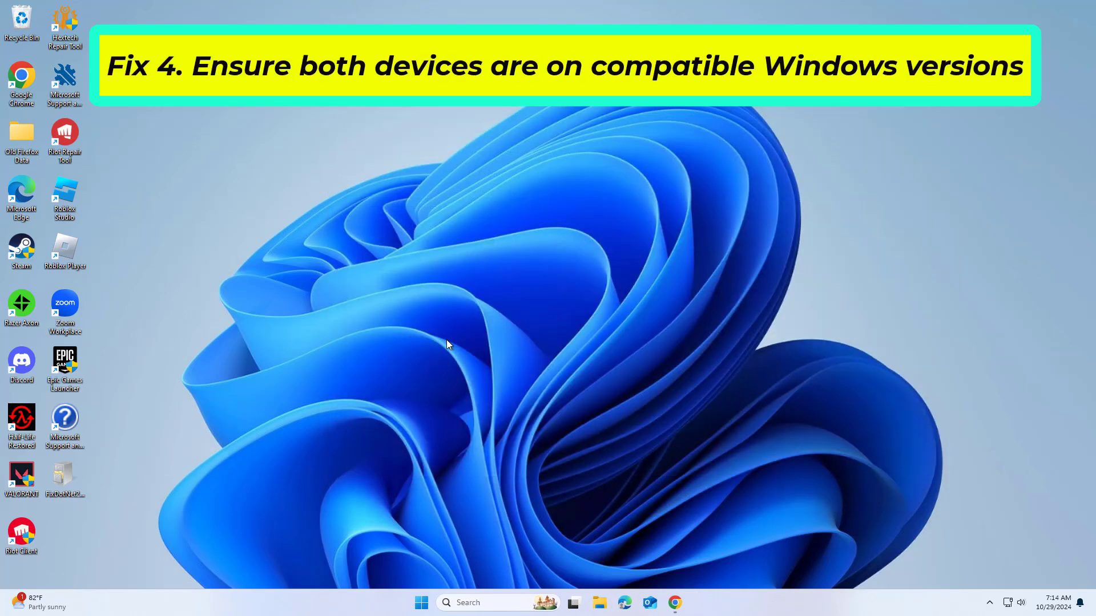
# Step: Open Settings > System > About to confirm Windows 11 Pro 23H2, build 22631.4317
pyautogui.rightClick(422, 603)
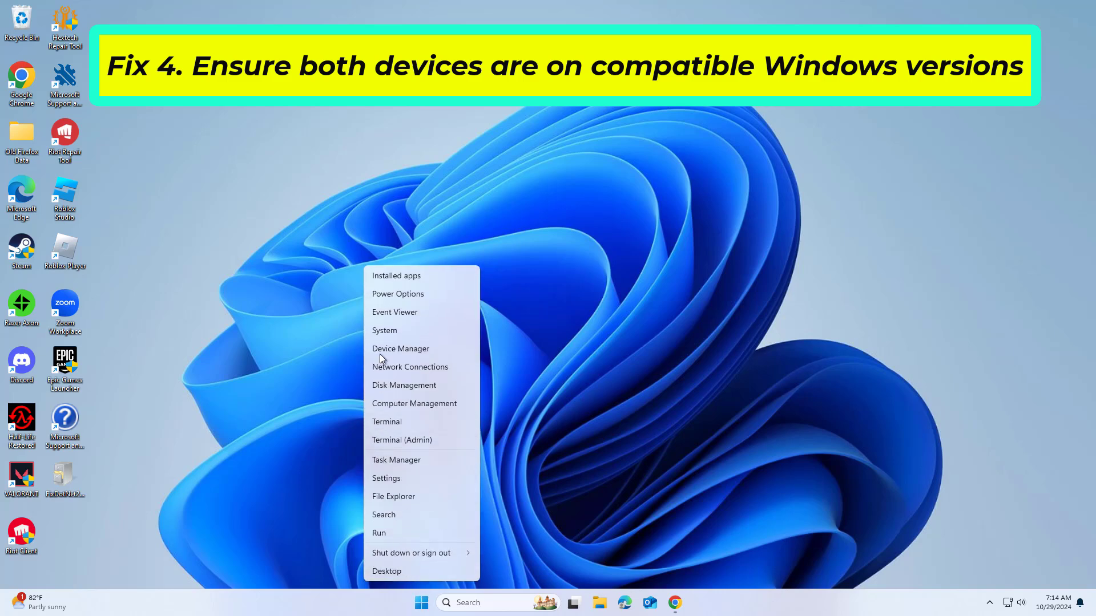
pyautogui.click(402, 482)
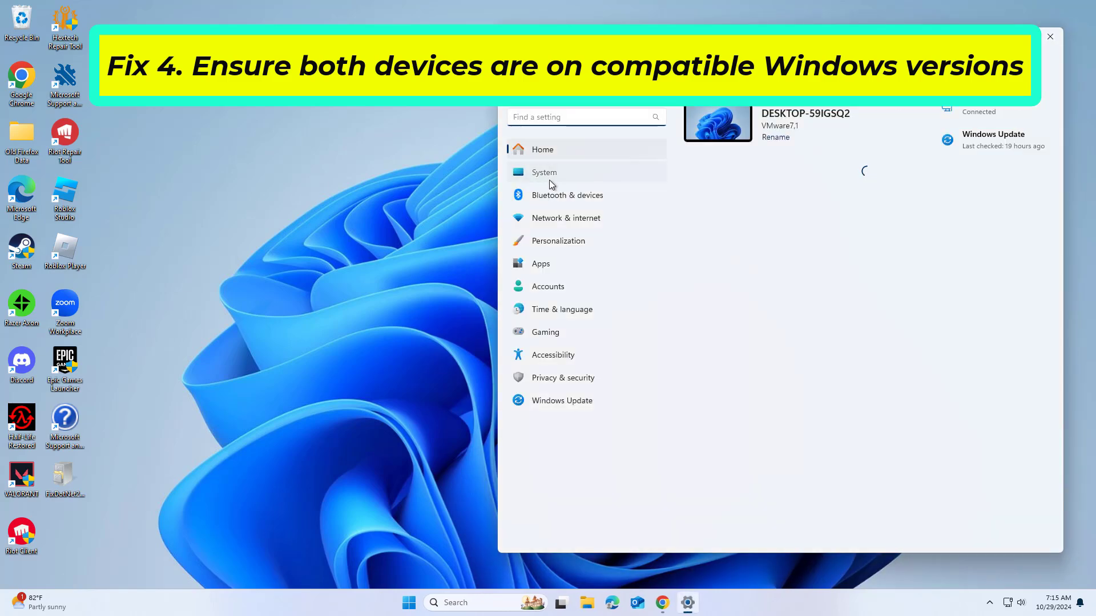
pyautogui.click(549, 180)
pyautogui.scroll(-1, 861, 365)
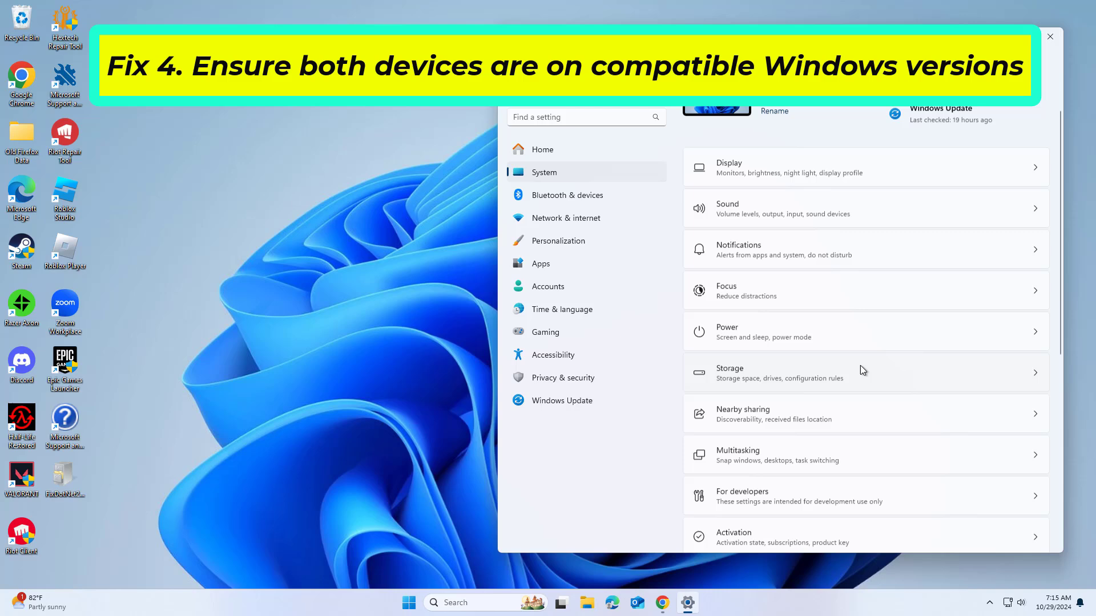
pyautogui.scroll(-5, 861, 370)
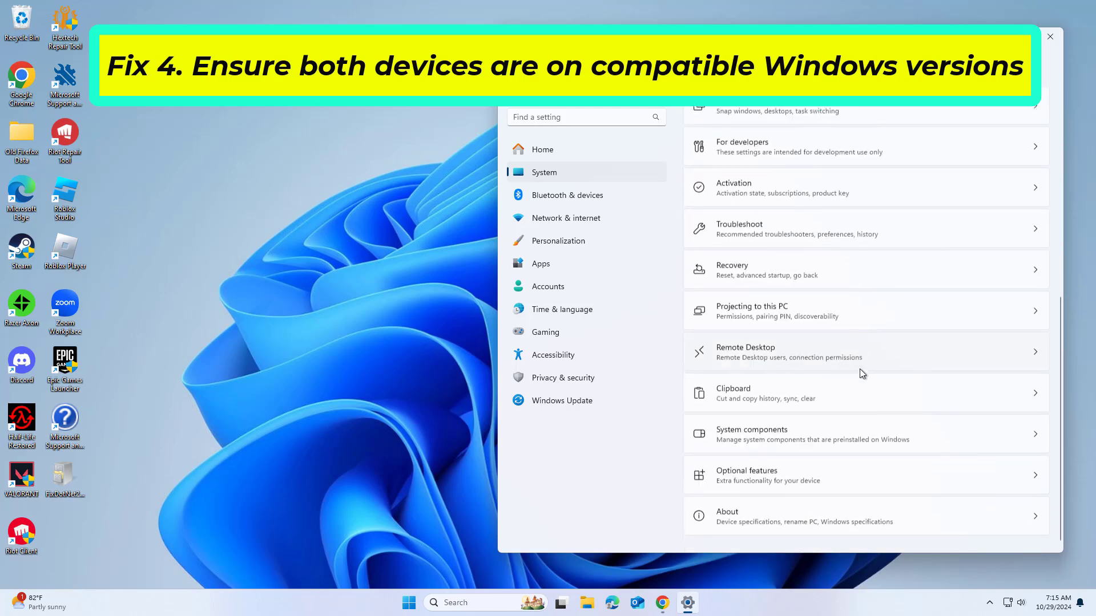
pyautogui.click(852, 504)
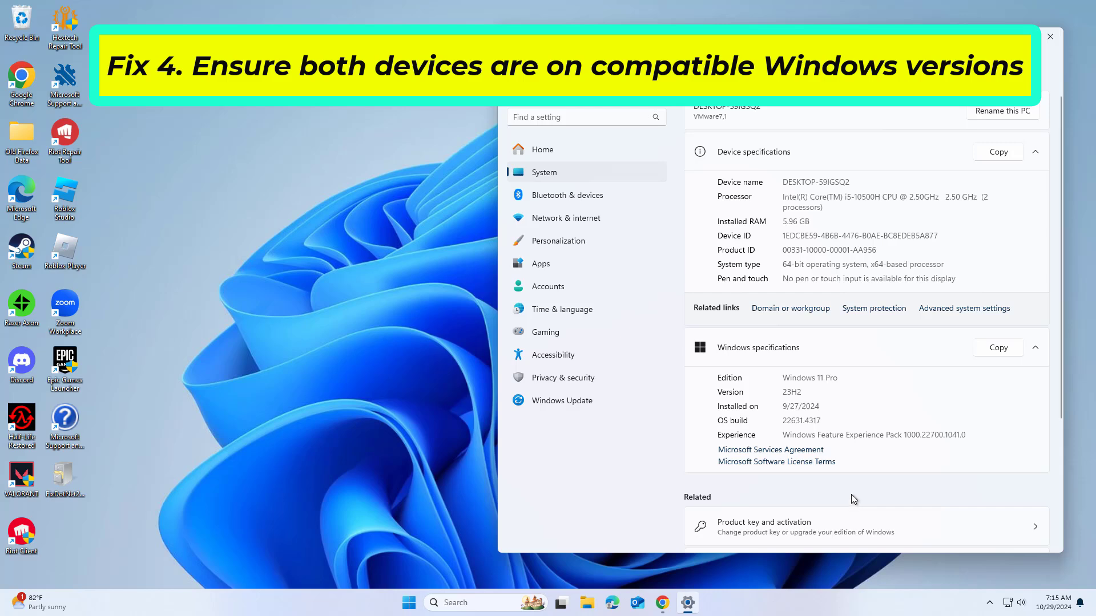
pyautogui.scroll(-3, 853, 500)
pyautogui.scroll(3, 853, 499)
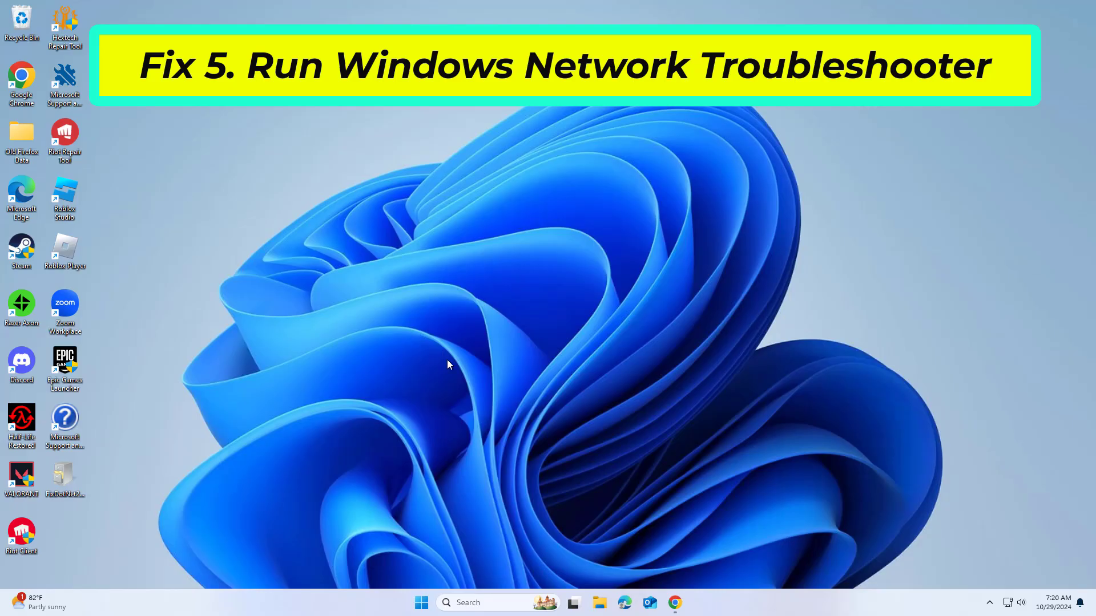
# Step: Run the 'fix network' troubleshooter on the Internet connection, which finds no problem, then close it
pyautogui.click(497, 604)
pyautogui.write('fix')
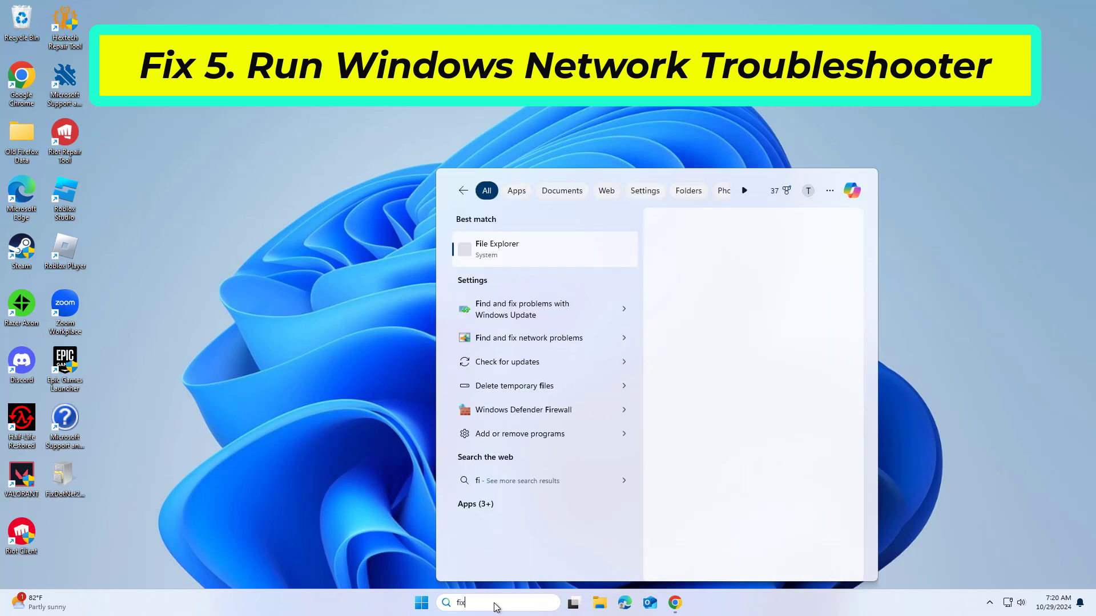
pyautogui.write(' network')
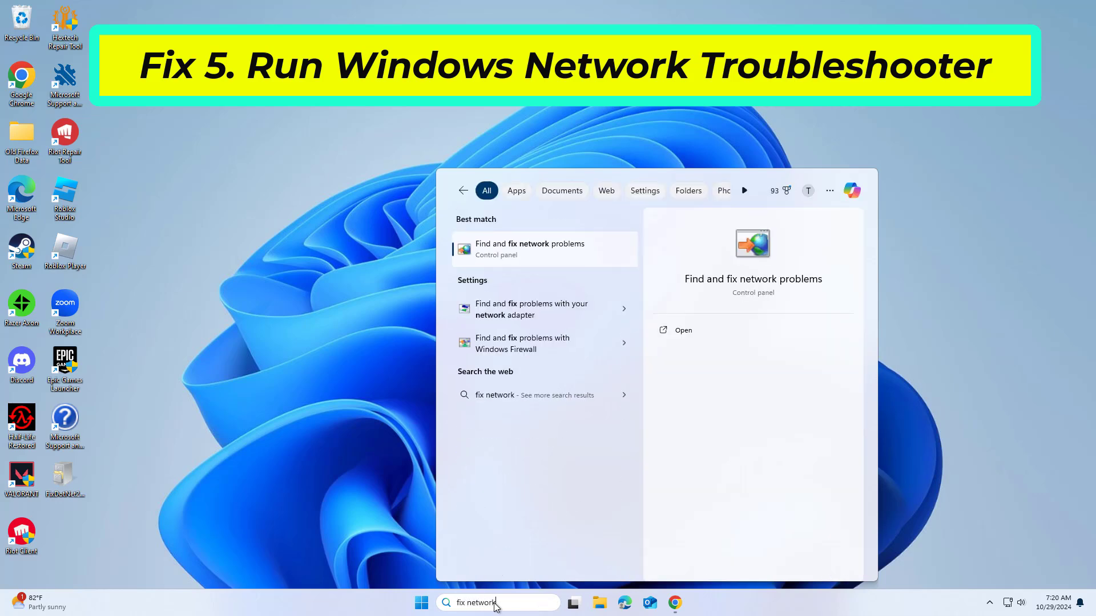
pyautogui.click(545, 252)
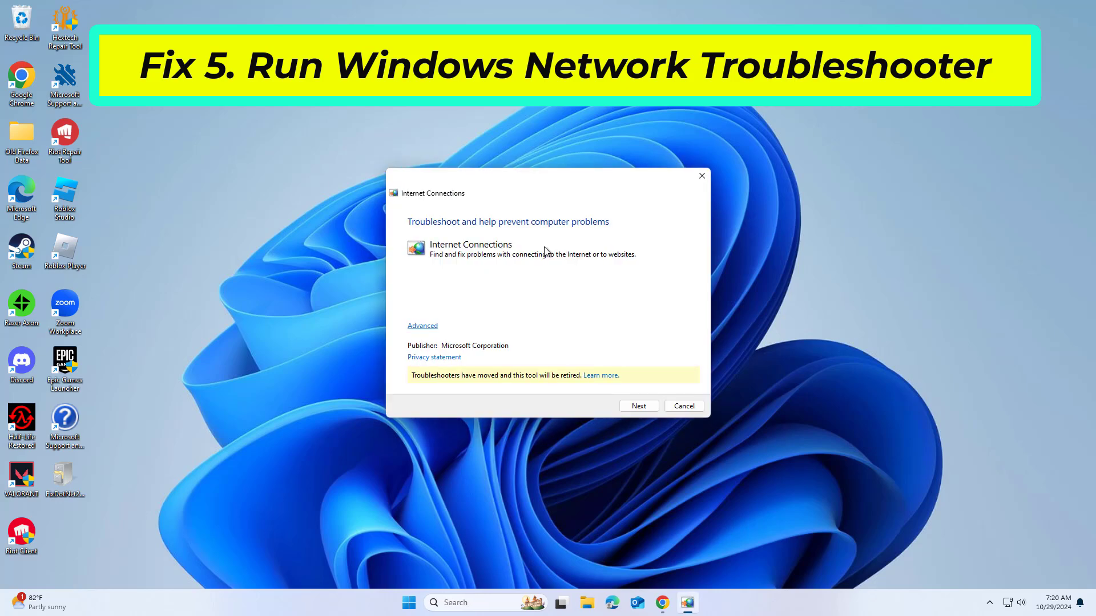
pyautogui.click(644, 406)
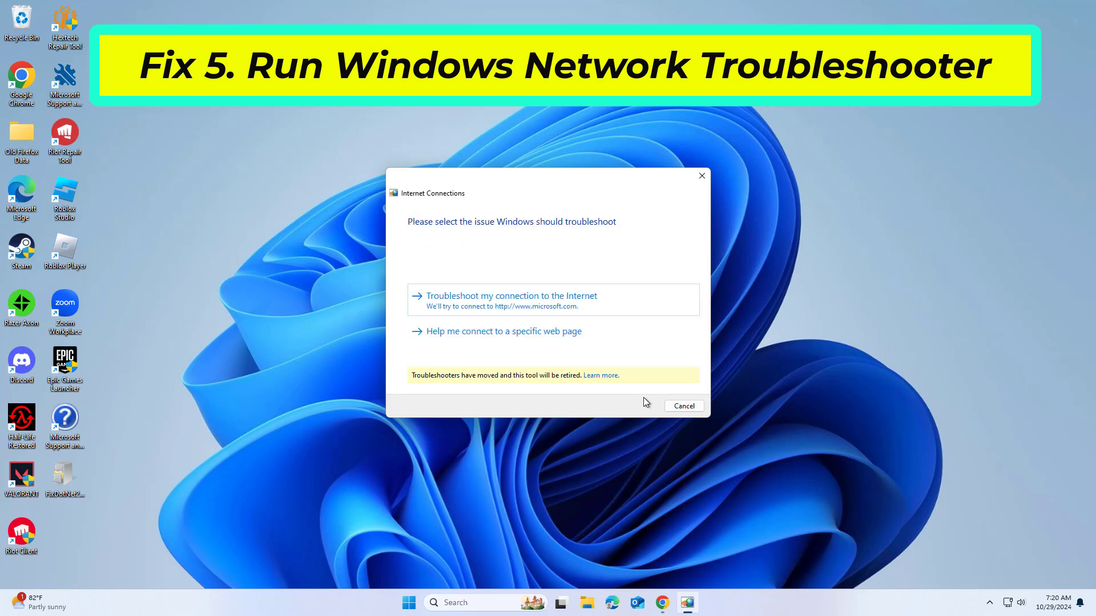
pyautogui.click(573, 298)
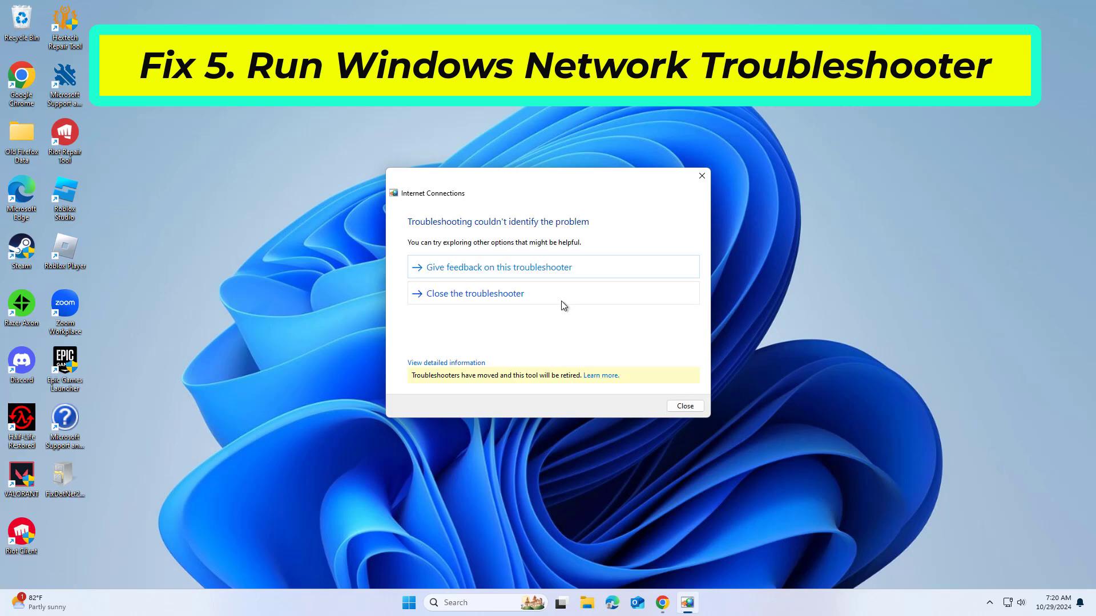
pyautogui.click(561, 301)
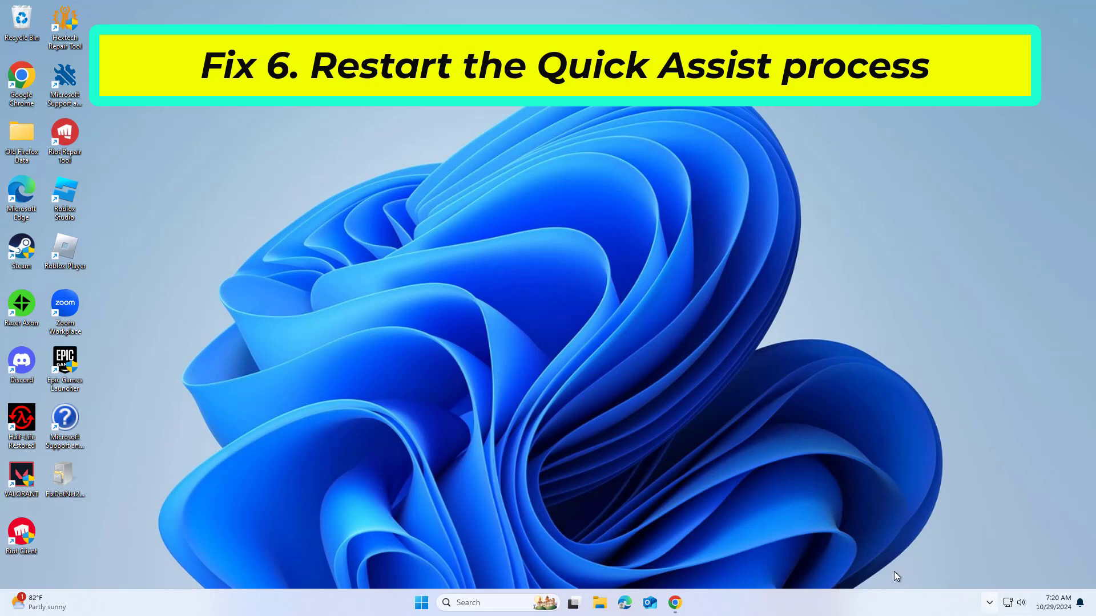
# Step: Launch Task Manager from the taskbar, approving the administrator prompt
pyautogui.rightClick(874, 591)
pyautogui.click(907, 563)
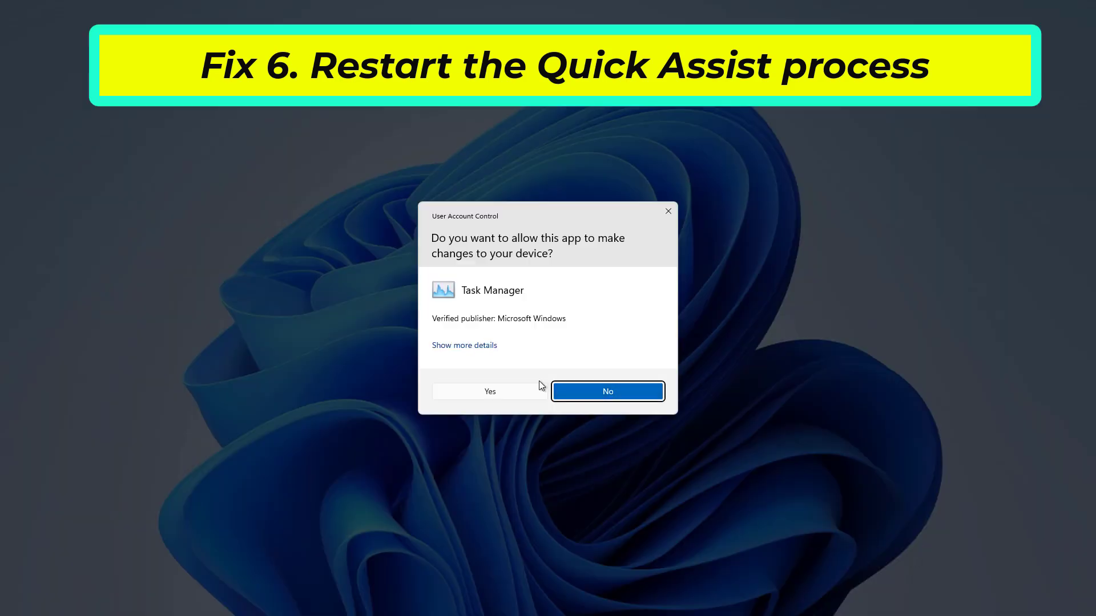
pyautogui.click(525, 396)
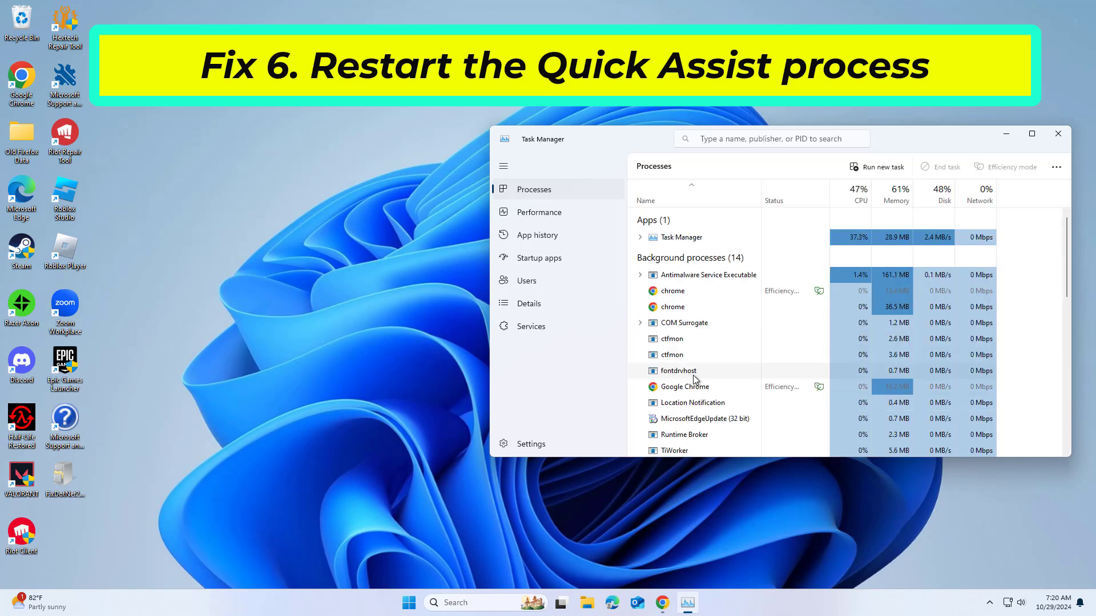
# Step: Browse the Processes list and inspect Gaming Services' options without ending it
pyautogui.scroll(-5, 687, 372)
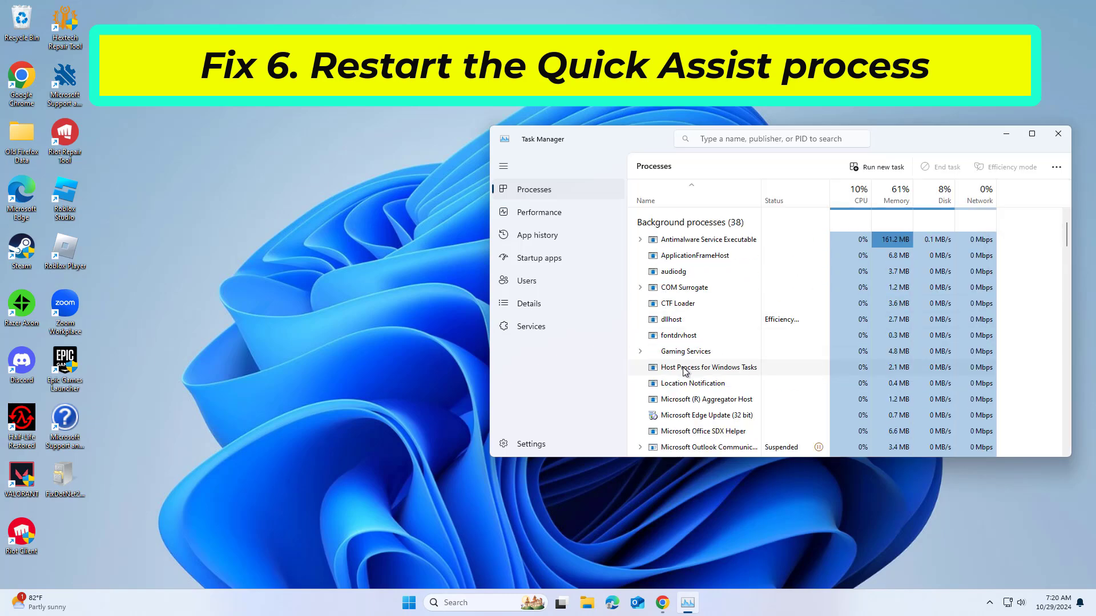
pyautogui.scroll(-4, 689, 374)
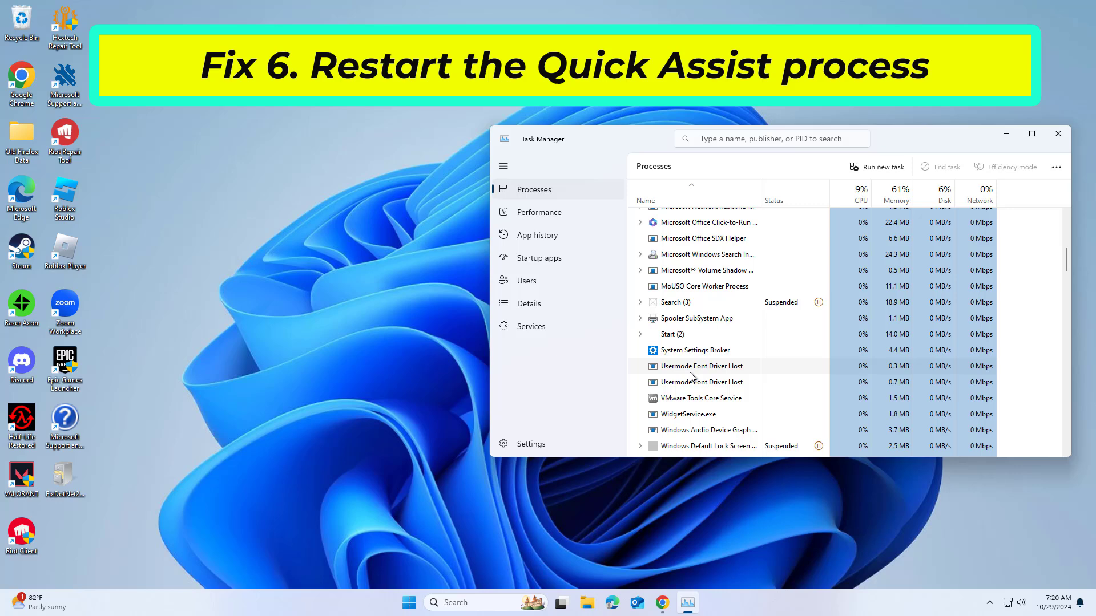
pyautogui.scroll(-8, 692, 355)
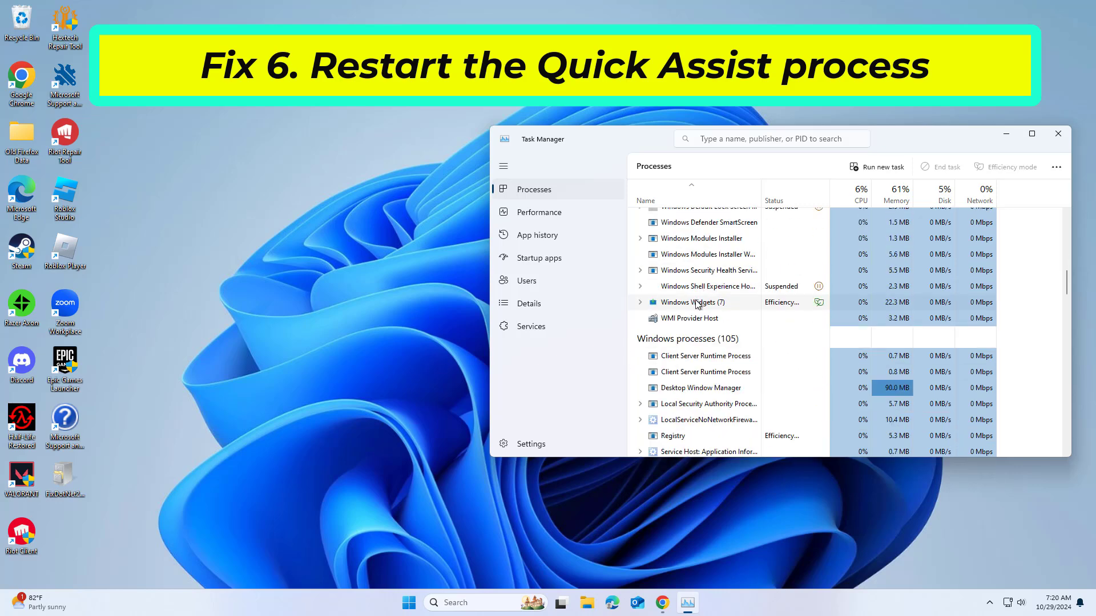
pyautogui.scroll(-10, 691, 297)
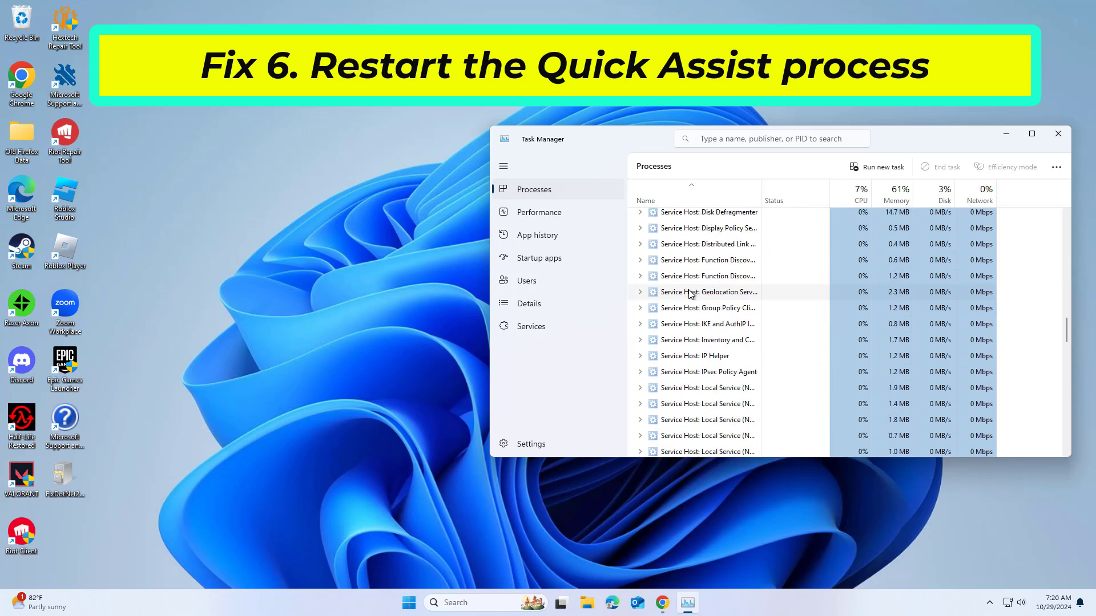
pyautogui.scroll(5, 687, 294)
pyautogui.scroll(12, 685, 292)
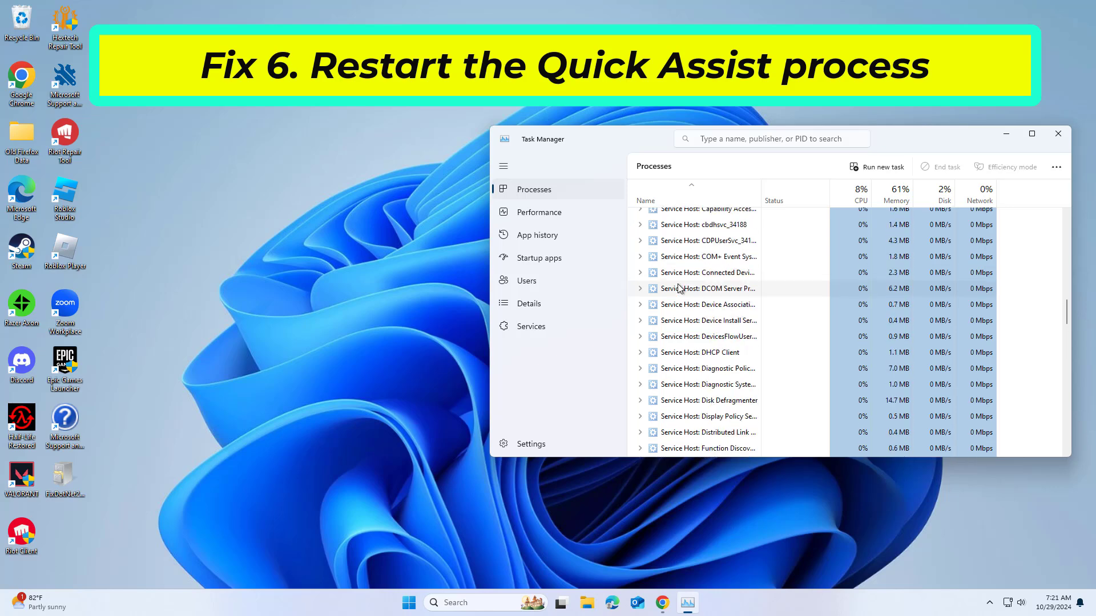
pyautogui.scroll(8, 678, 279)
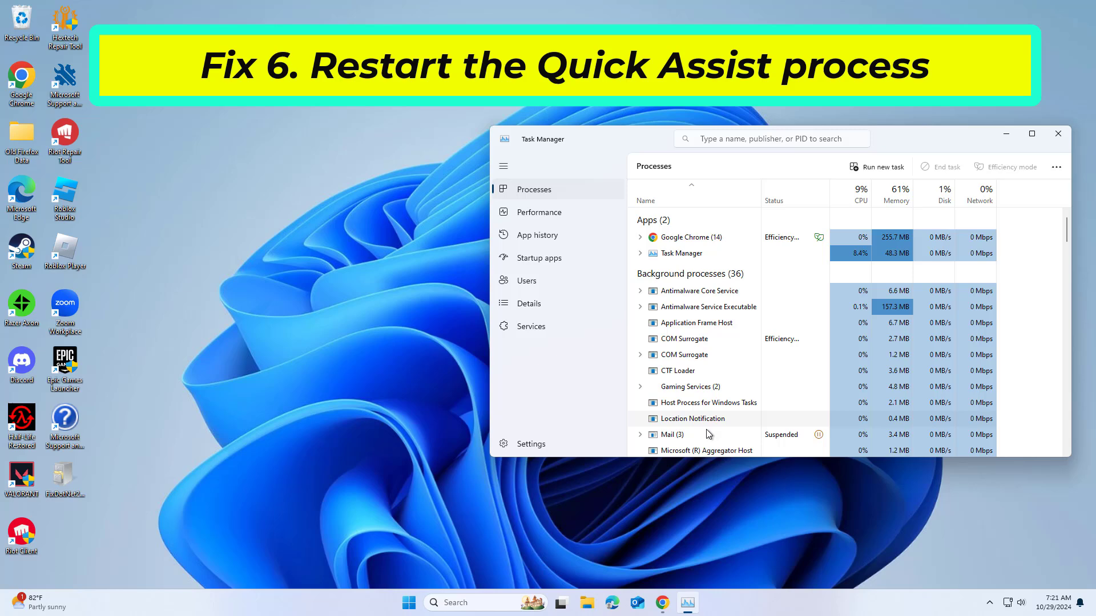
pyautogui.rightClick(698, 388)
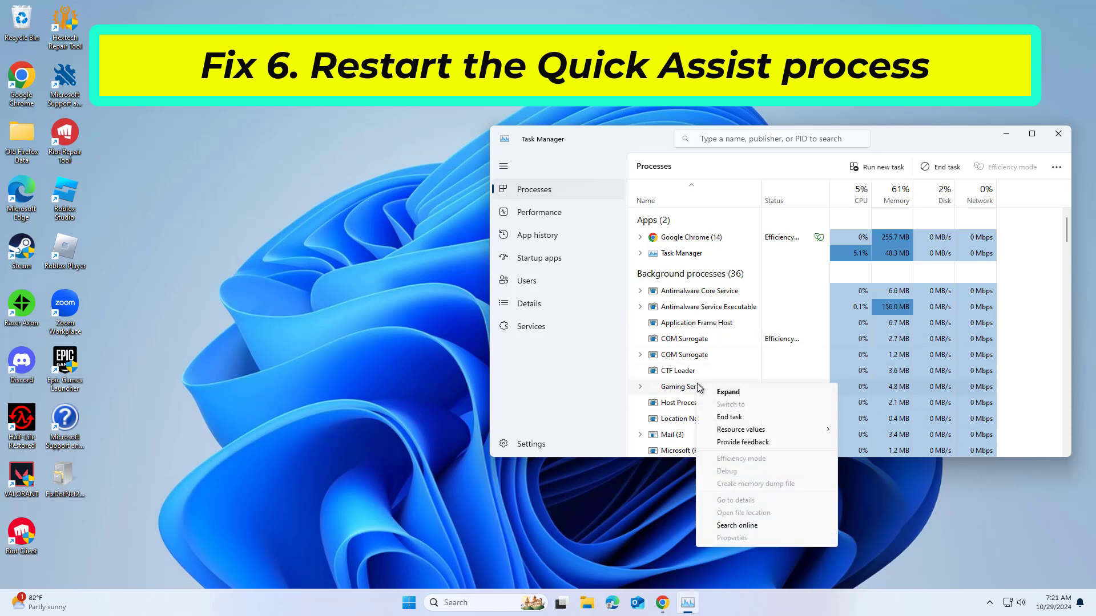
pyautogui.click(767, 370)
pyautogui.scroll(-3, 766, 363)
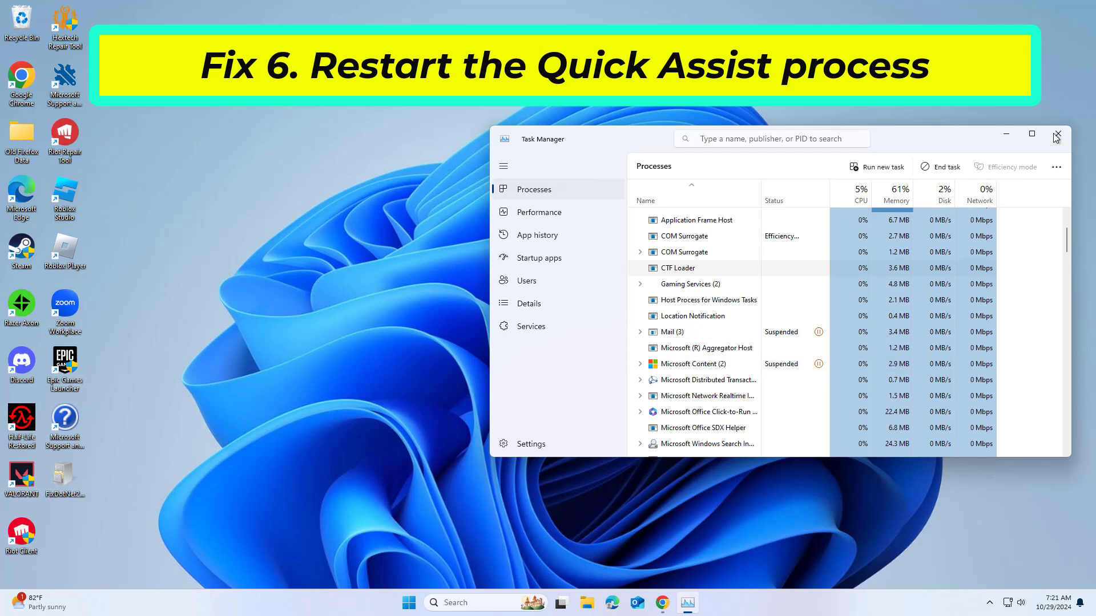